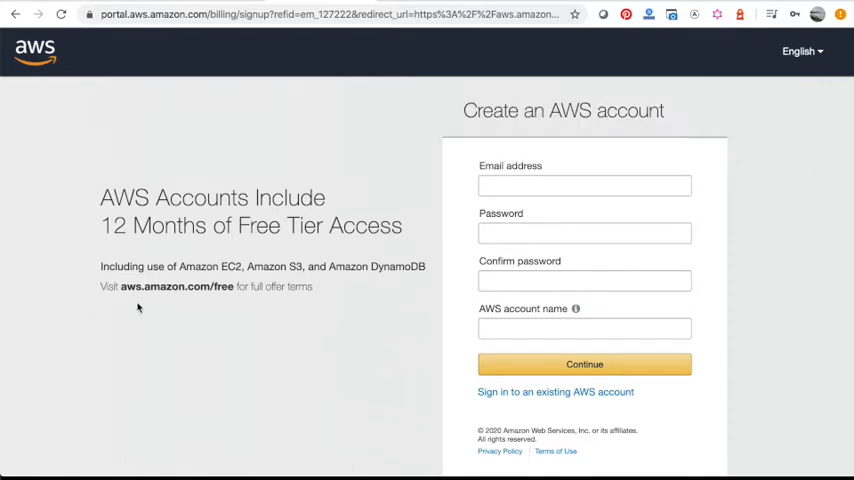
left_click_drag(121, 288, 231, 288)
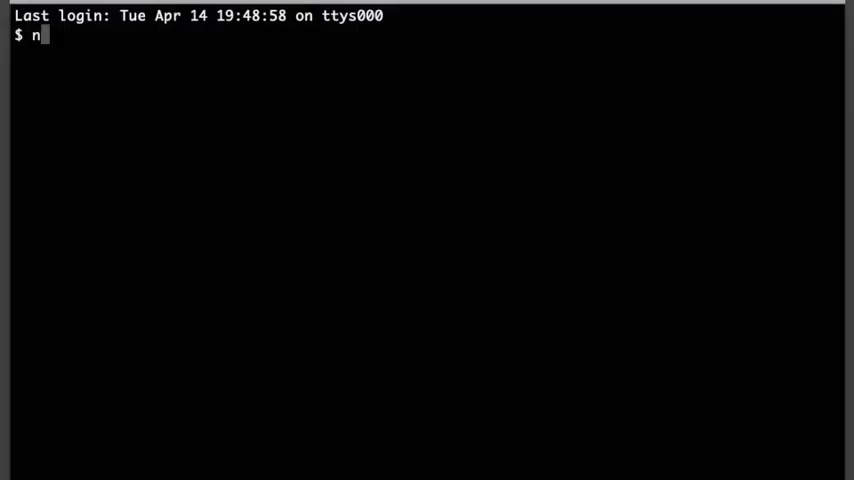
type("pm")
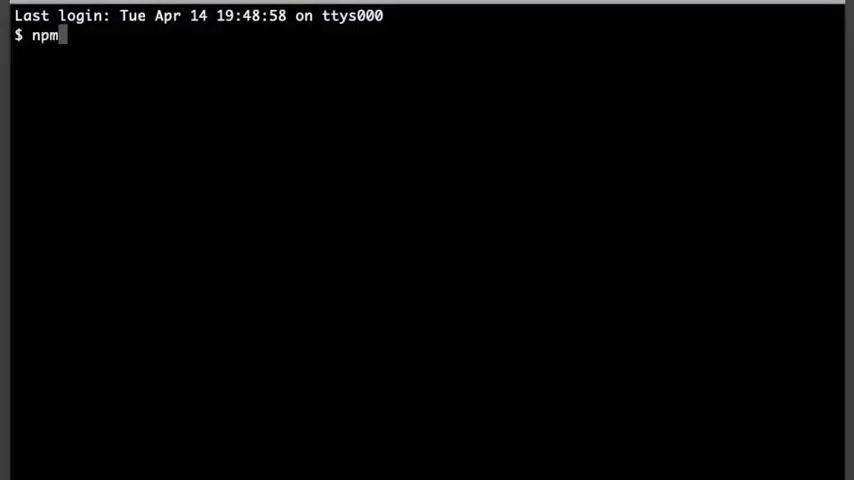
type(" i")
type("nst")
type("all ")
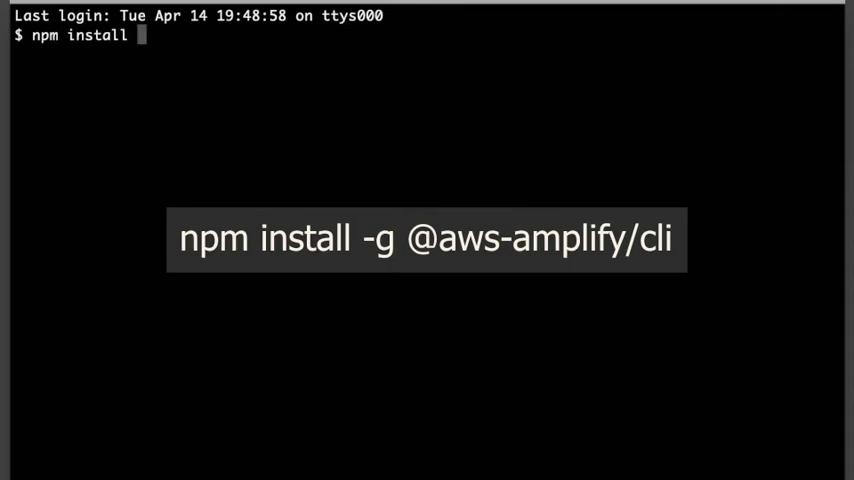
type("-g ")
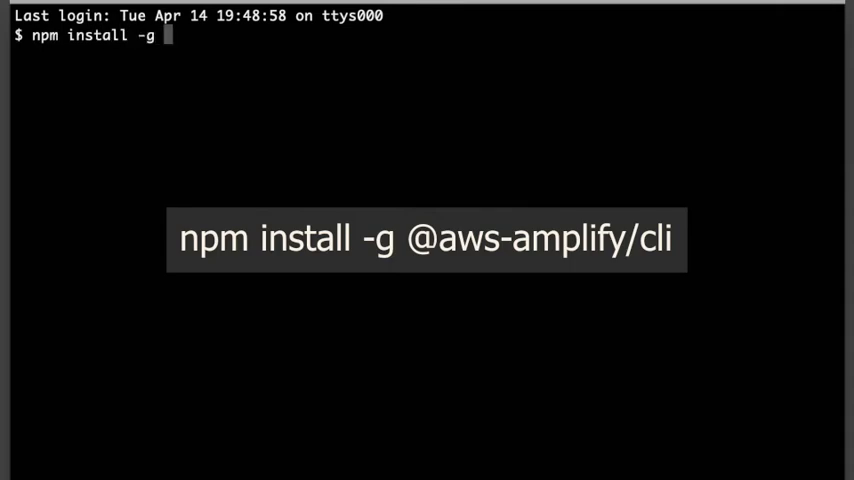
type("@aws")
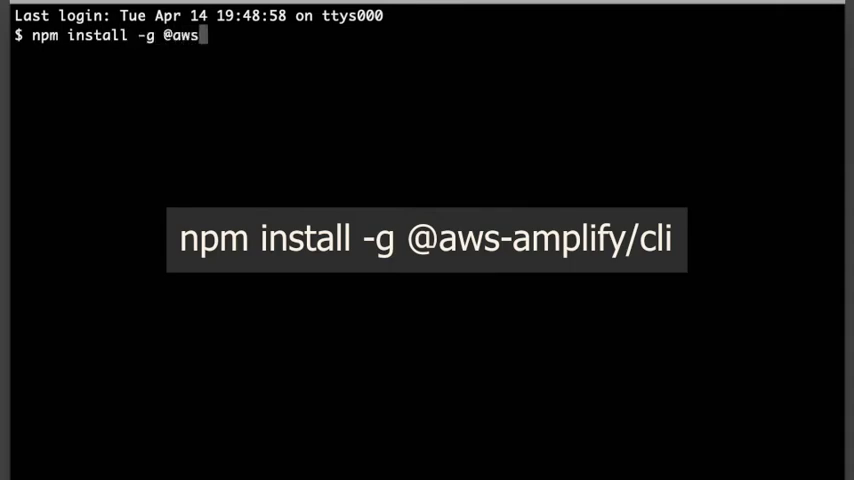
type("-amplify/")
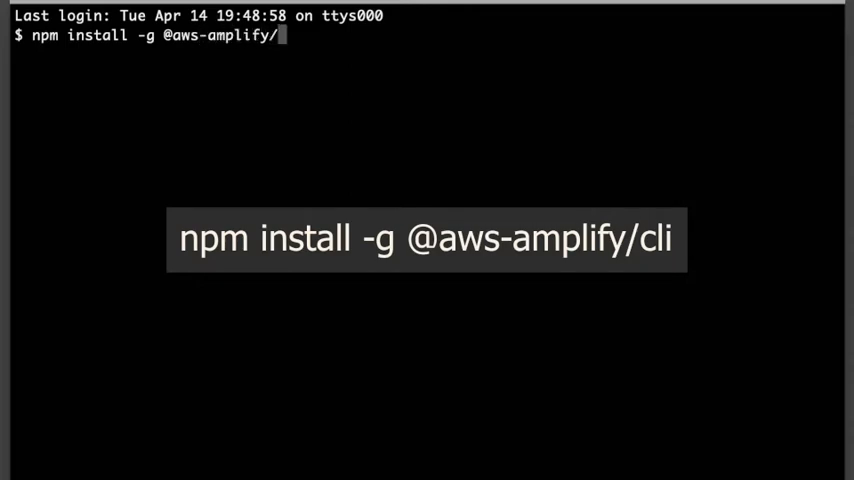
type("cli")
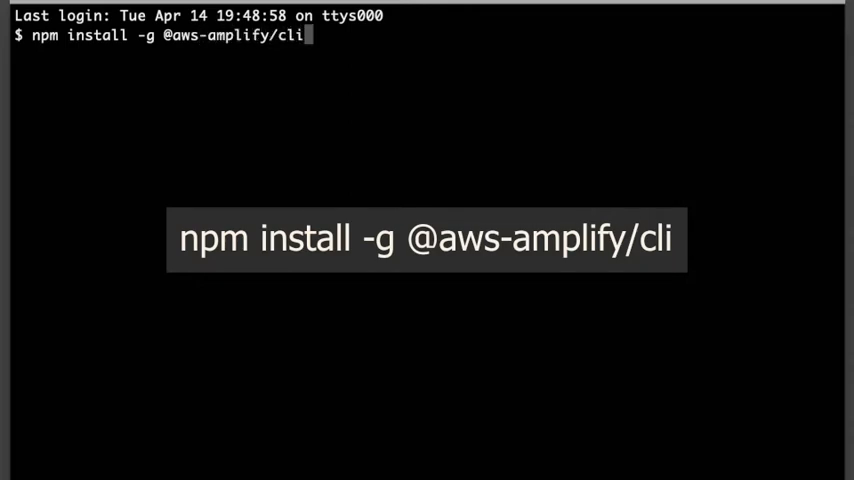
key("Return")
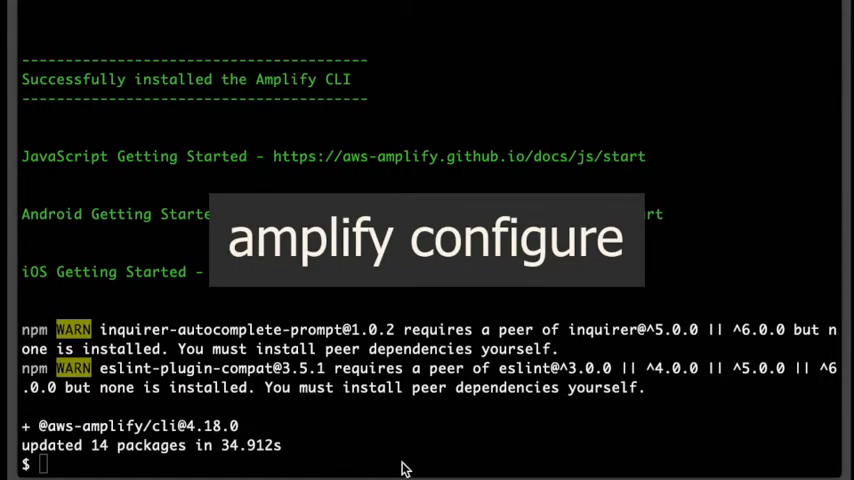
type("ampl")
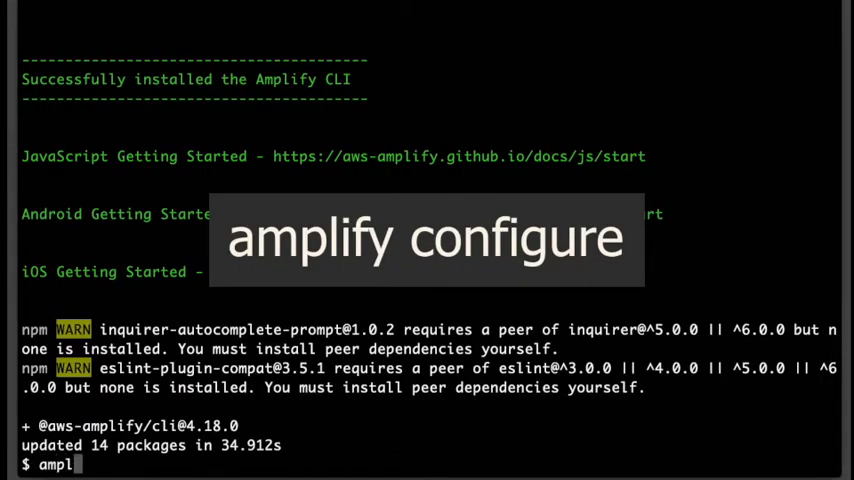
type("ify config")
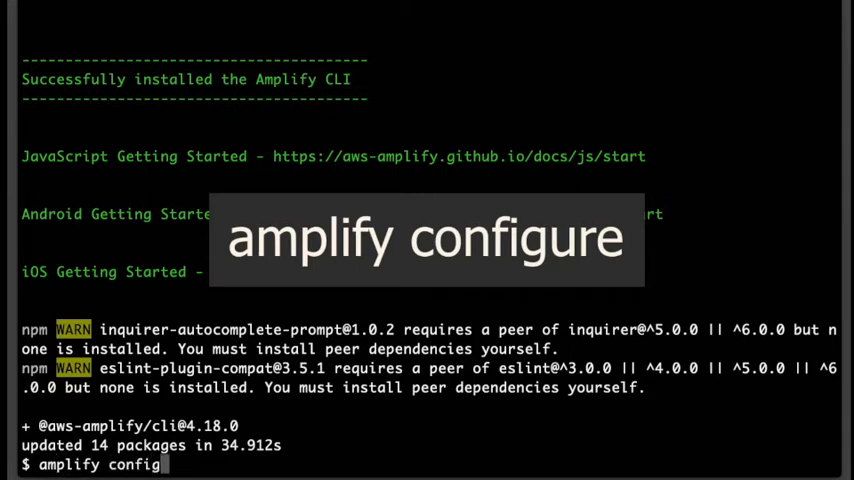
type("ure")
Run amplify configure and continue past the AWS administrator sign-in prompt.
key("Return")
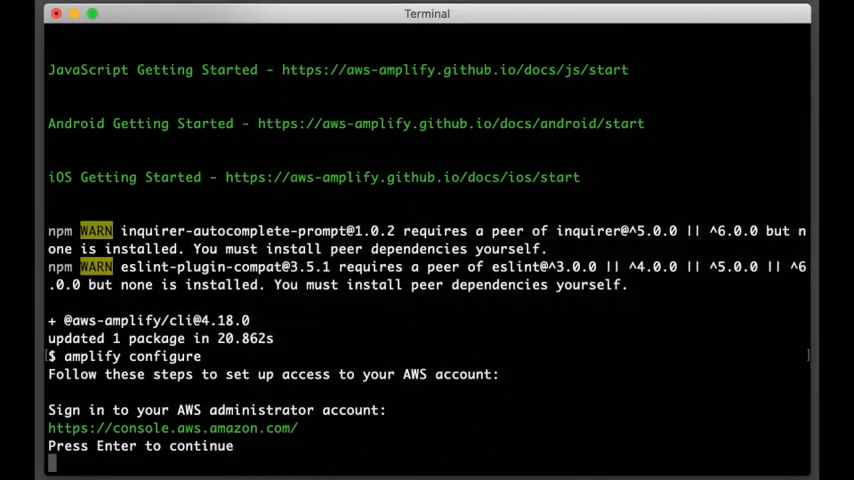
key("Return")
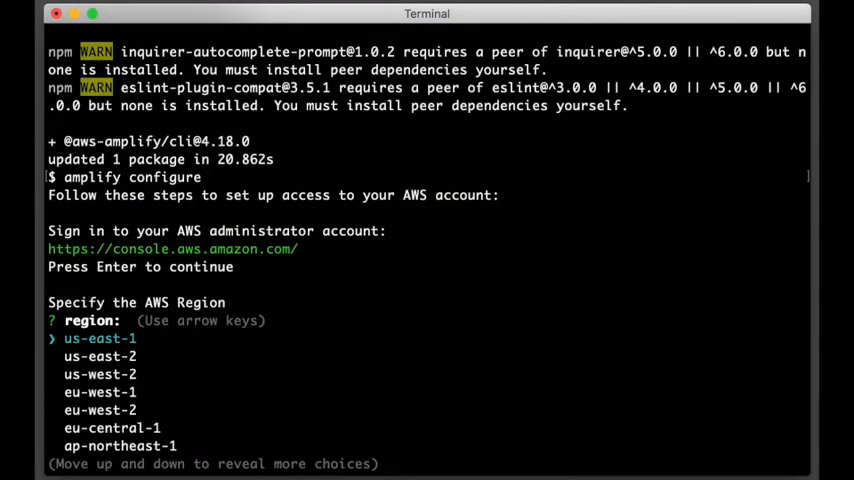
Choose region us-west-2 and submit homewod-user as the new IAM user name.
key("Down")
key("Down")
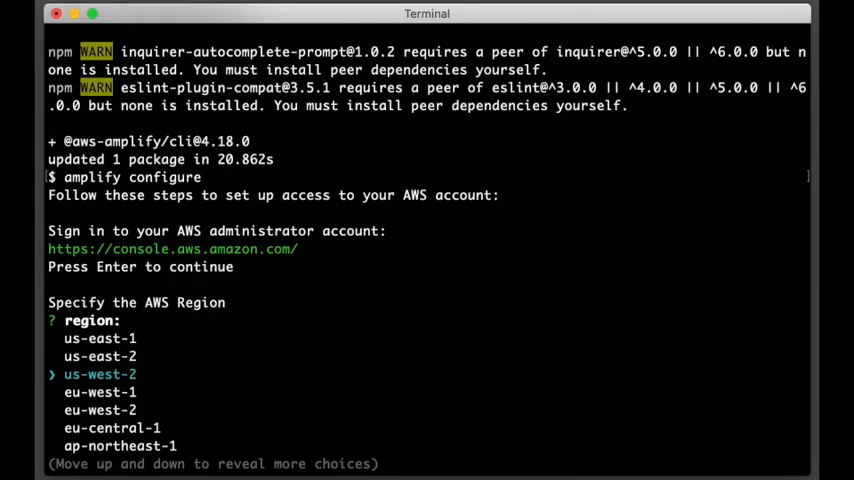
key("Return")
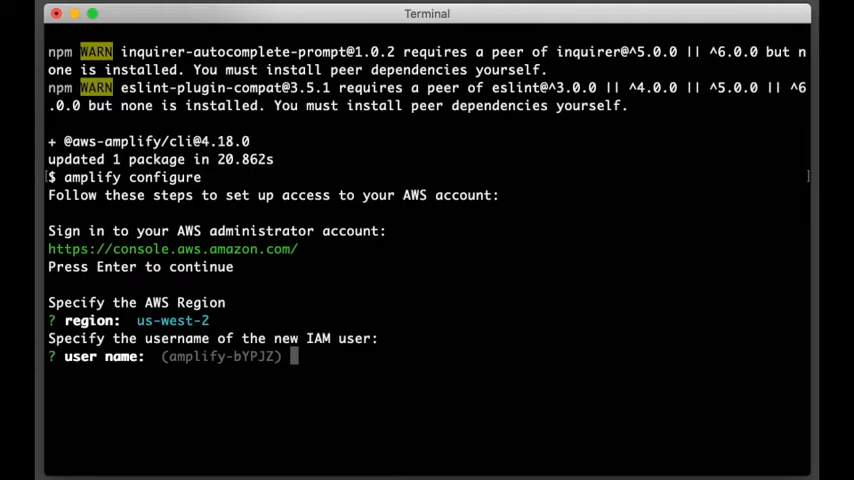
type("a")
key("BackSpace")
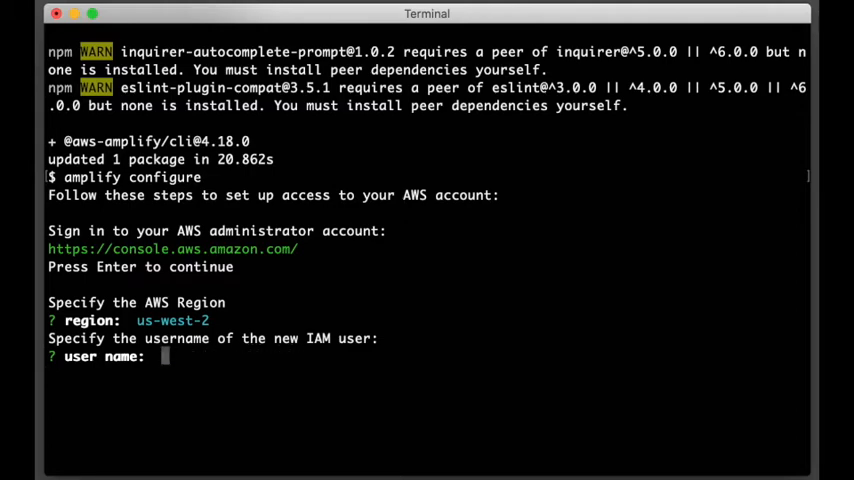
type("homewod")
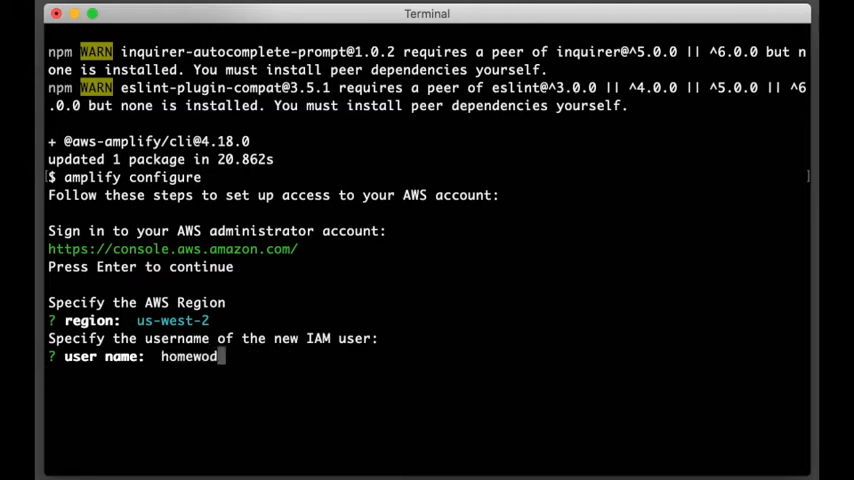
type("-user")
key("Return")
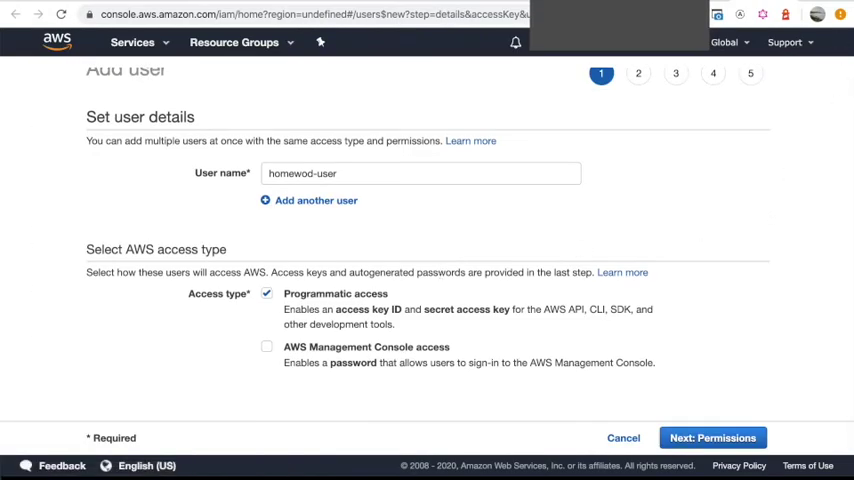
scroll(764, 123, "down", 1)
scroll(764, 123, "up", 1)
Enable console access for homewod-user without a forced password reset and advance to permissions.
left_click(268, 350)
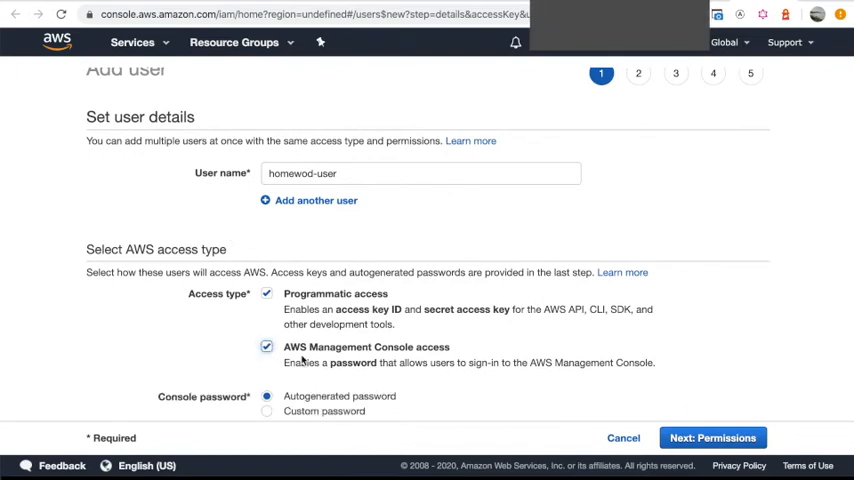
scroll(376, 372, "down", 3)
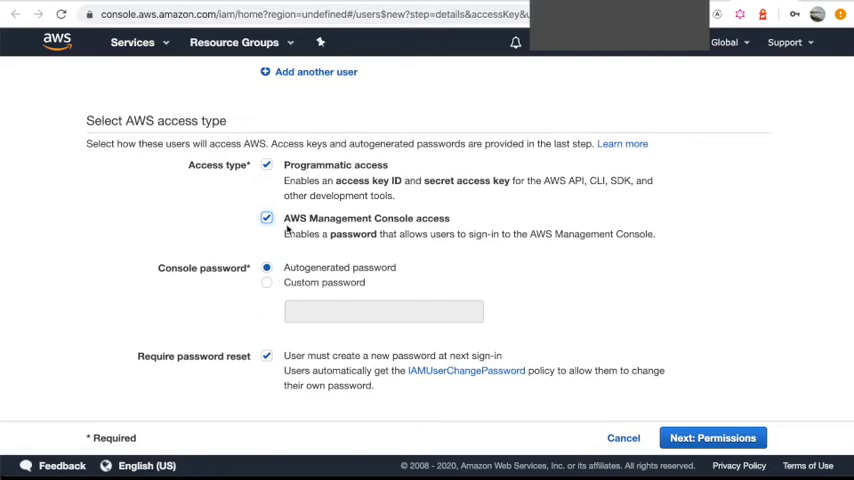
left_click(267, 355)
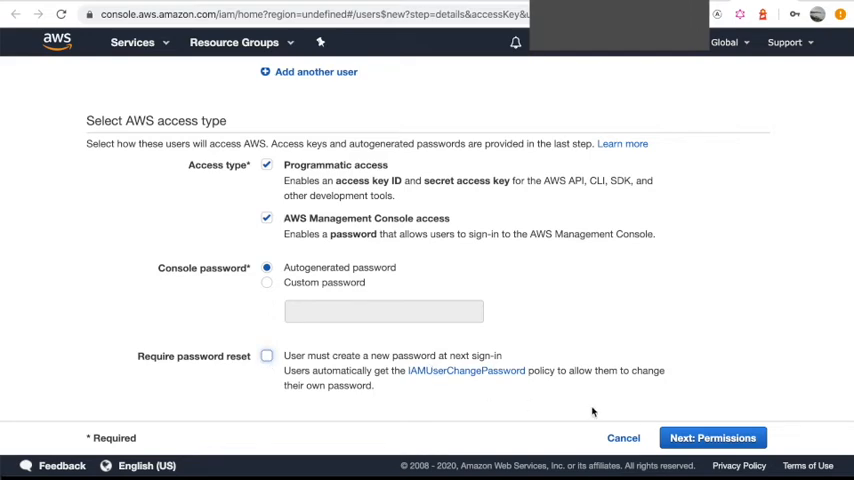
left_click(711, 441)
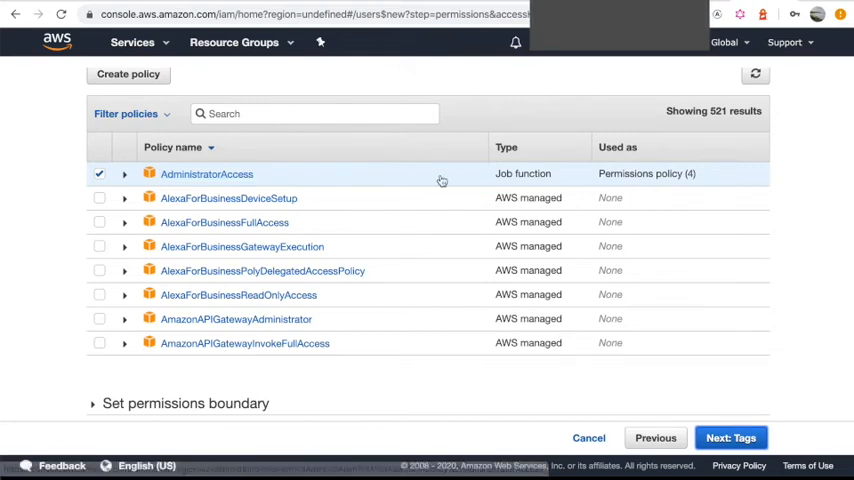
Add the tag key homewod-app with no value and advance to the review page.
left_click(726, 441)
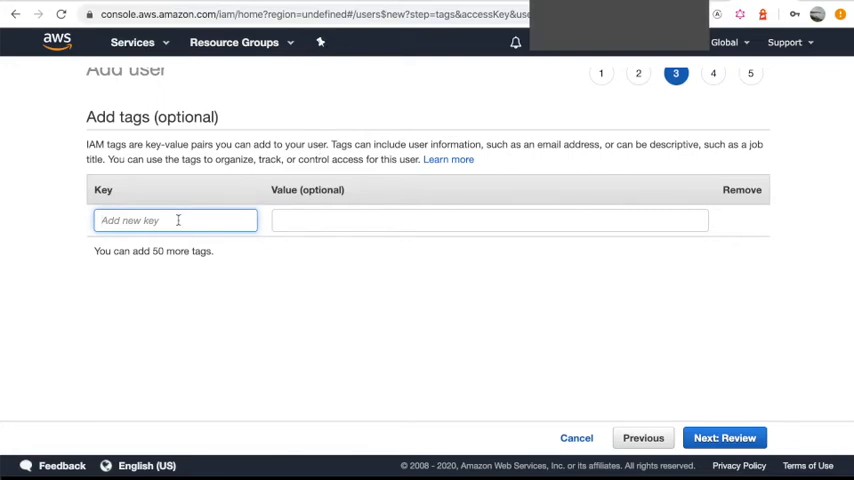
type("hhomewod")
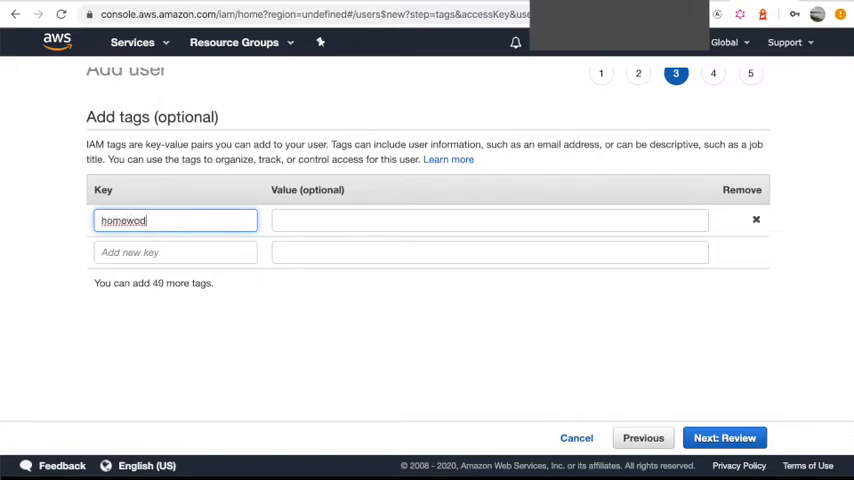
type("-app")
left_click(306, 225)
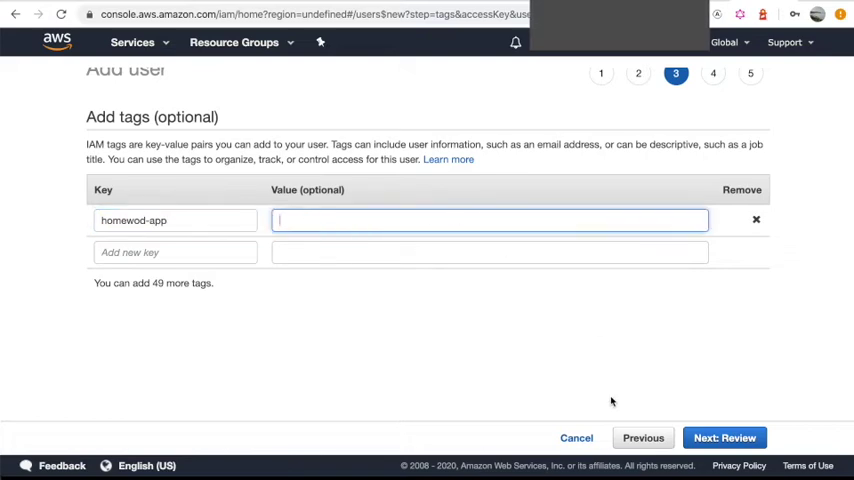
left_click(712, 438)
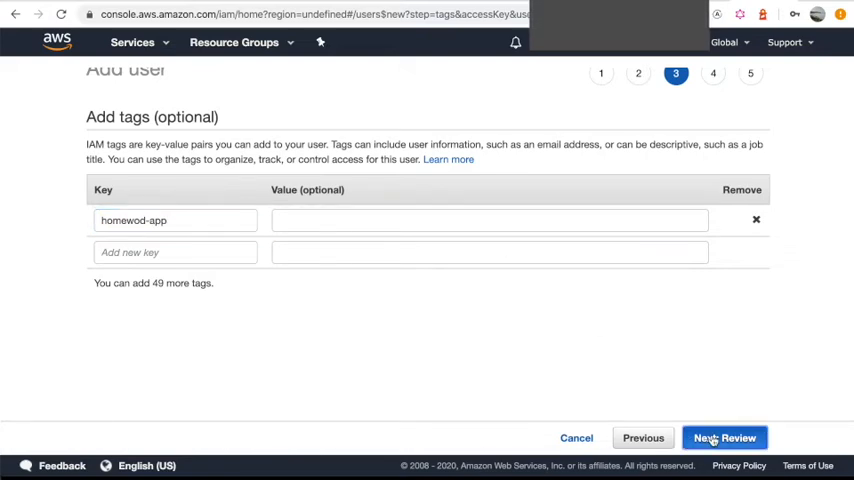
scroll(505, 365, "up", 5)
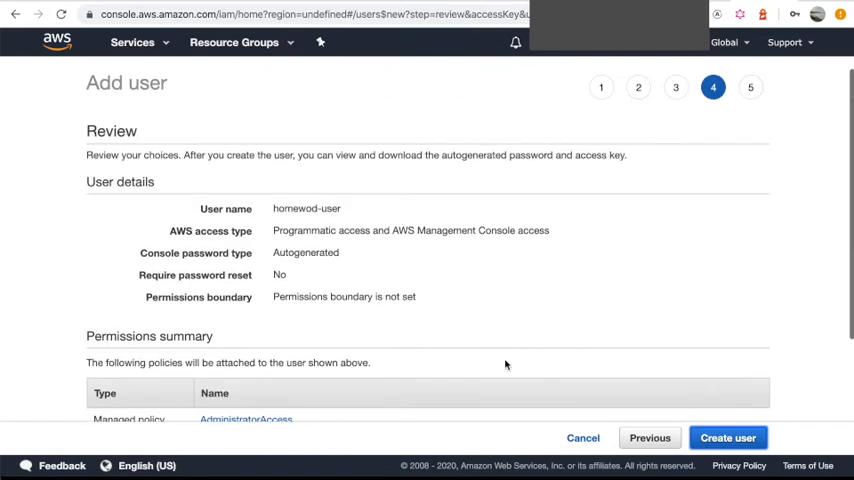
scroll(505, 365, "down", 3)
scroll(505, 365, "down", 2)
scroll(505, 365, "up", 4)
scroll(505, 365, "down", 2)
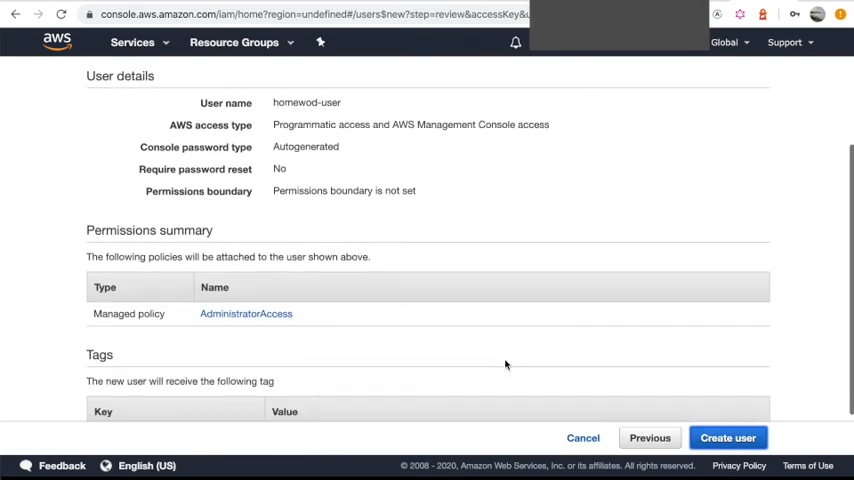
Create homewod-user, download its credentials CSV, and reveal the secret access key and password.
left_click(728, 438)
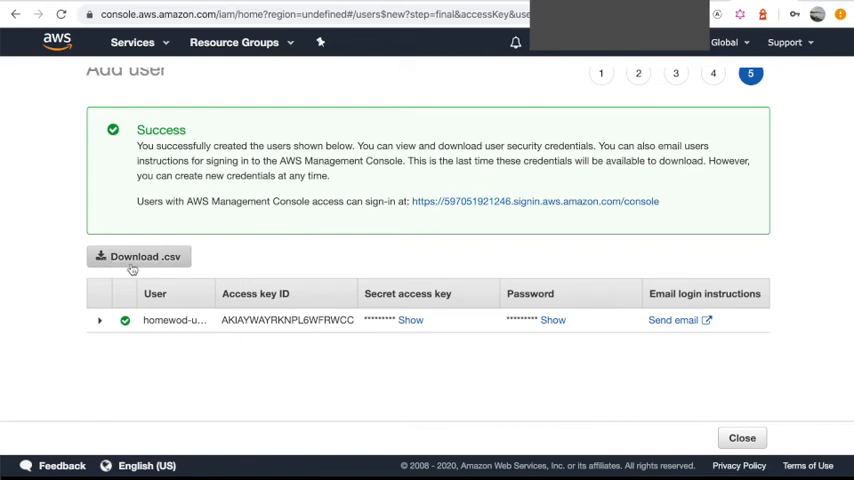
left_click(168, 260)
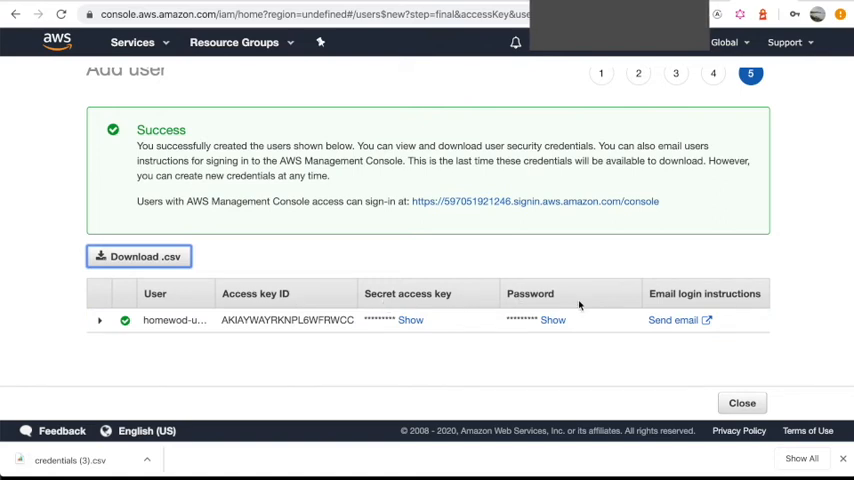
left_click(410, 320)
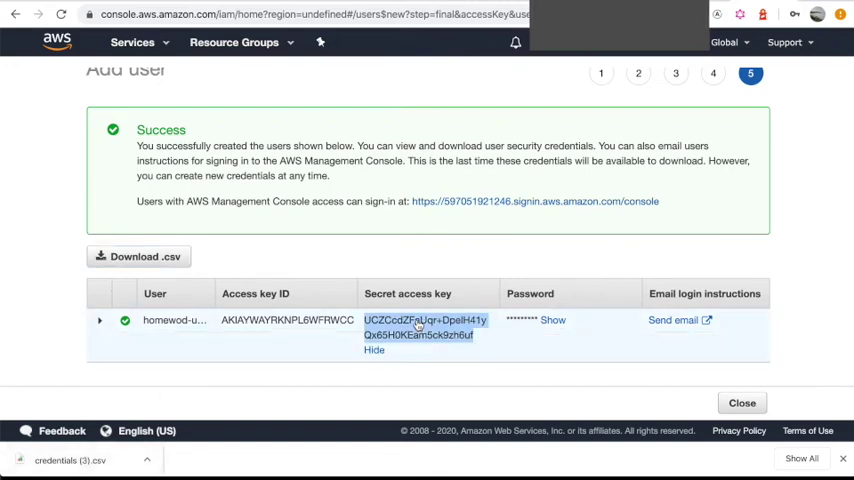
left_click(552, 320)
double_click(540, 320)
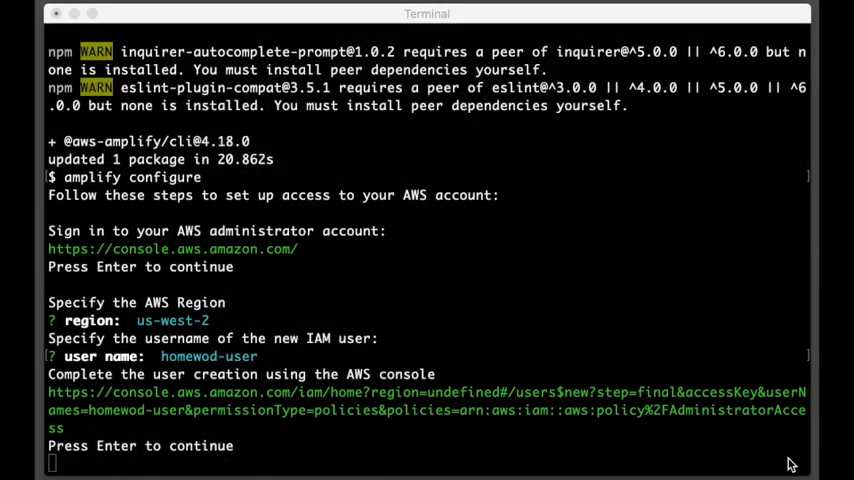
Continue amplify configure and paste in the new user's access key ID.
left_click(260, 450)
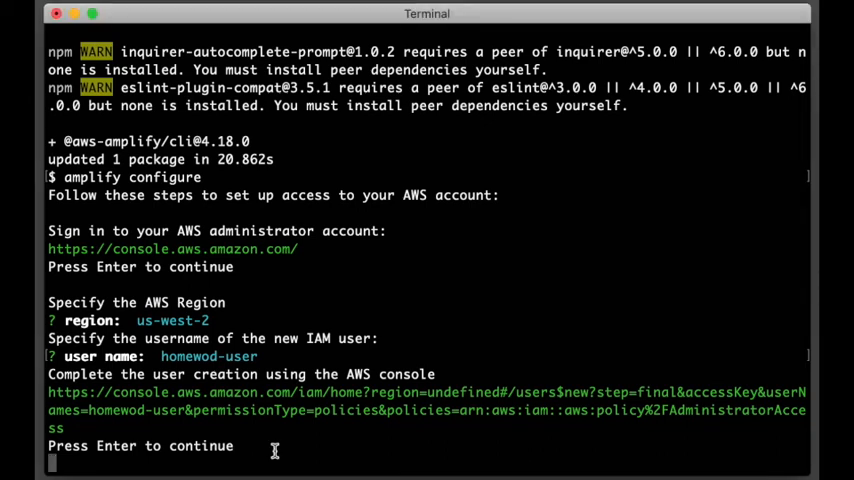
key("Return")
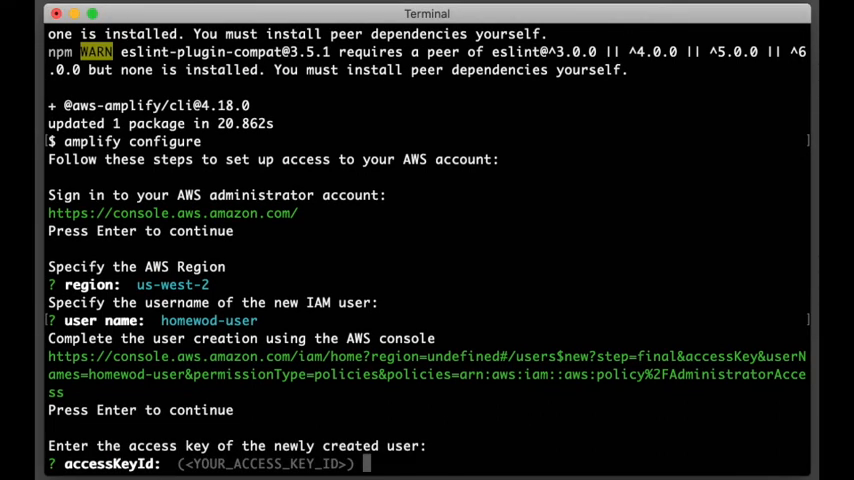
key("super+Tab")
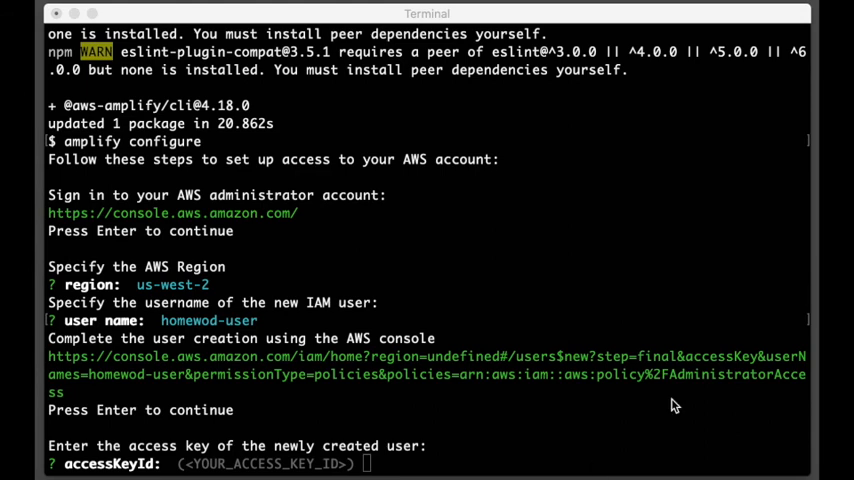
left_click(567, 445)
key("super+v")
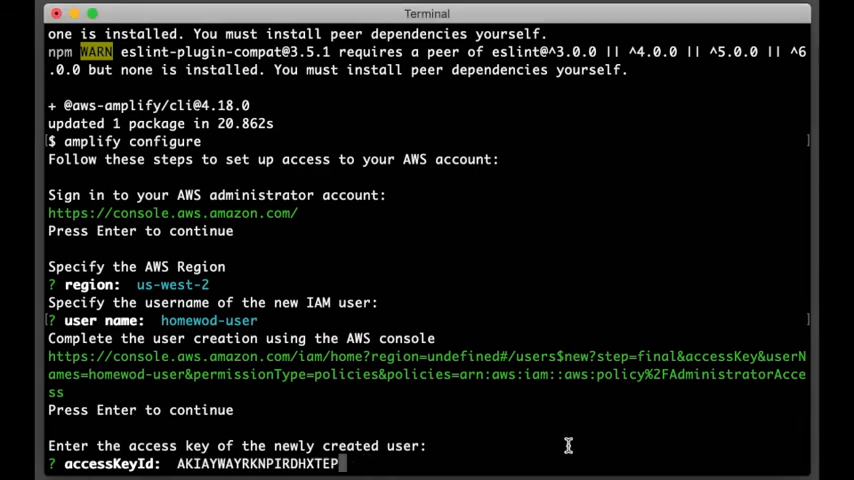
key("Return")
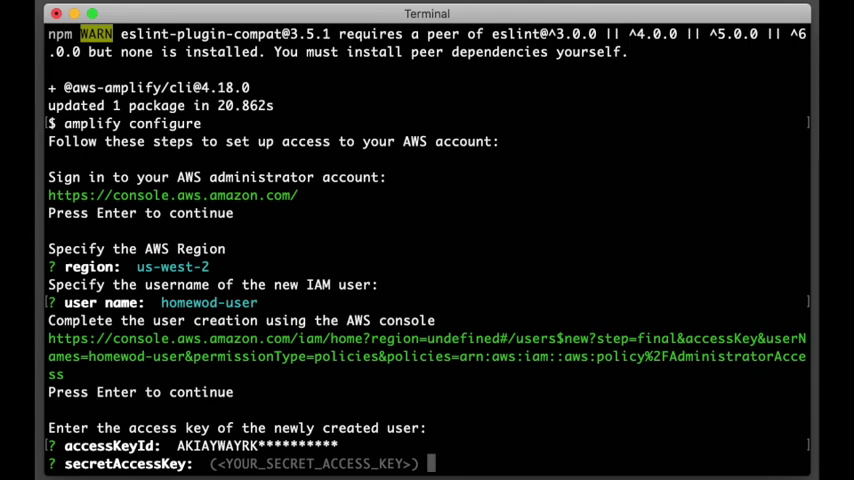
Paste in the new user's secret access key and submit it.
key("super+Tab")
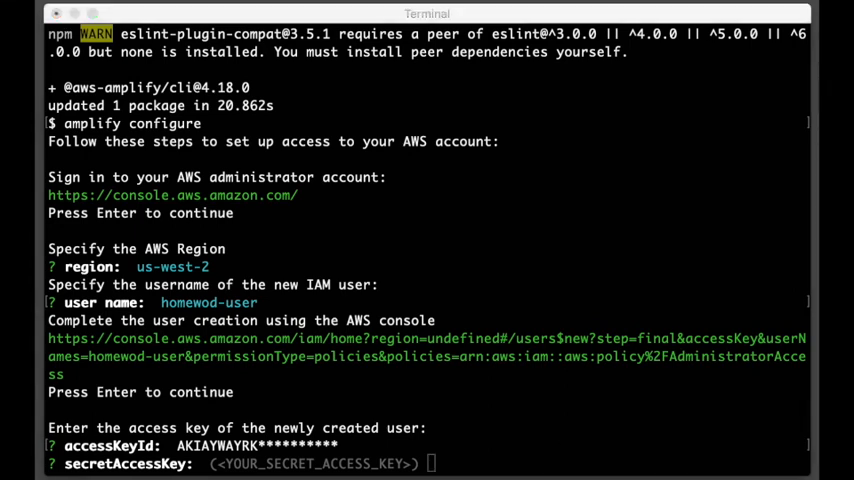
left_click(564, 413)
key("super+v")
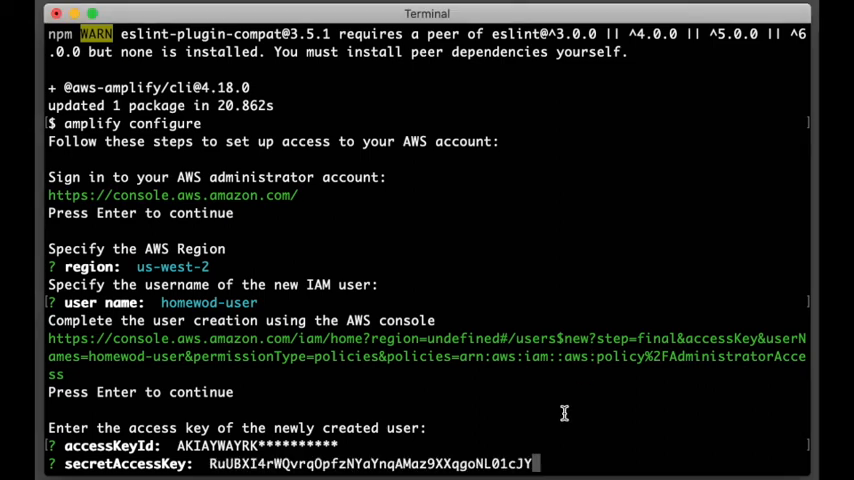
key("Return")
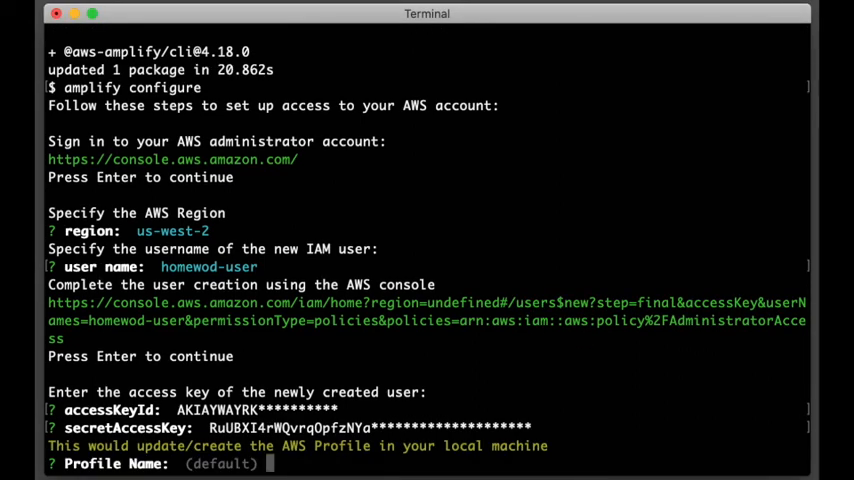
type("homewoduse")
Save the profile as homewod-user so Amplify reports the new user is set up.
key("BackSpace")
key("BackSpace")
key("BackSpace")
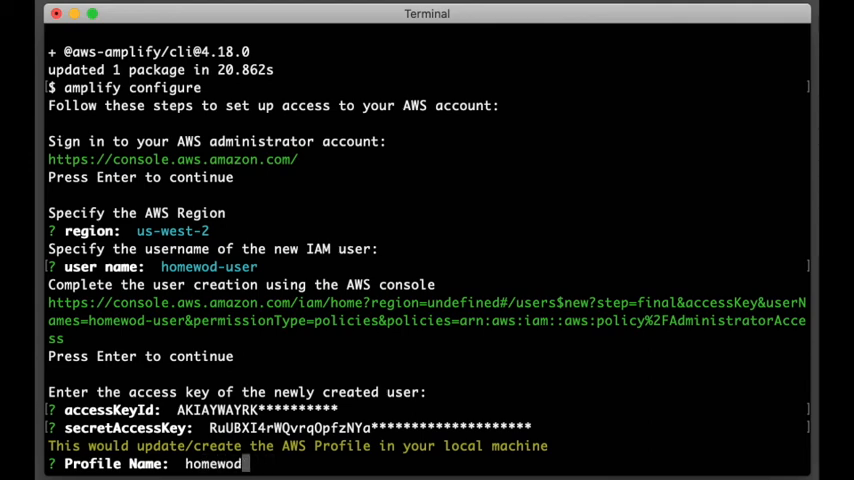
type("-")
type("user")
key("Return")
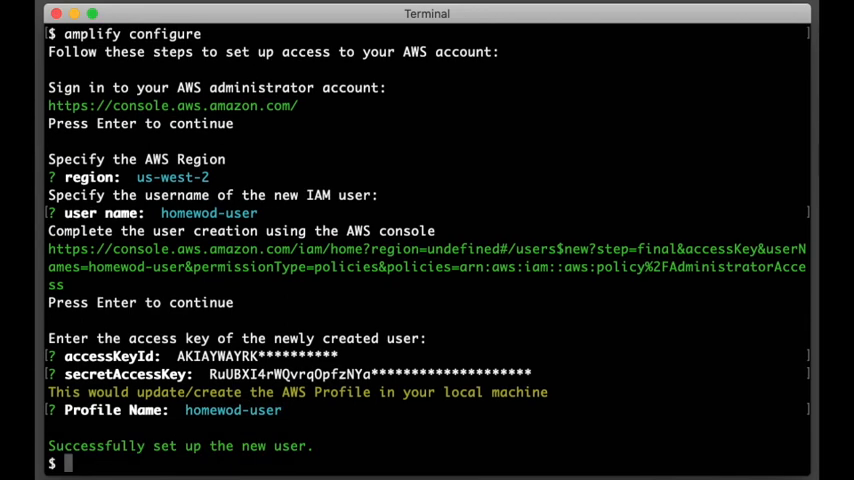
key("super+Tab")
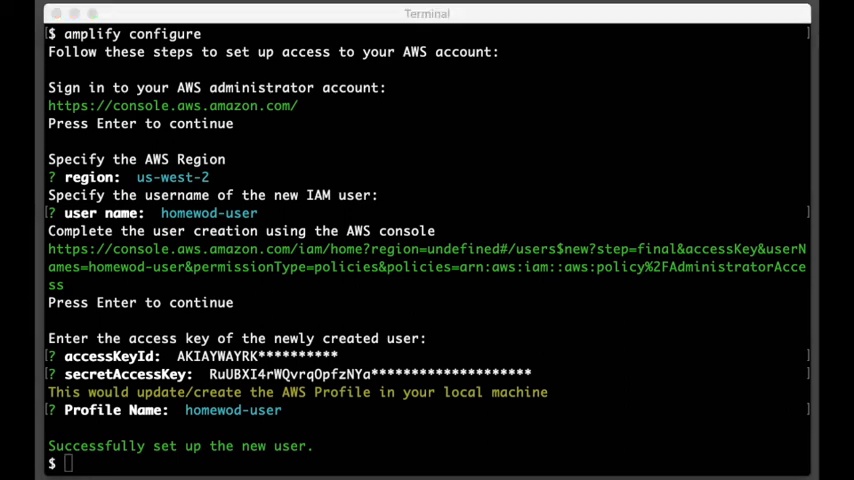